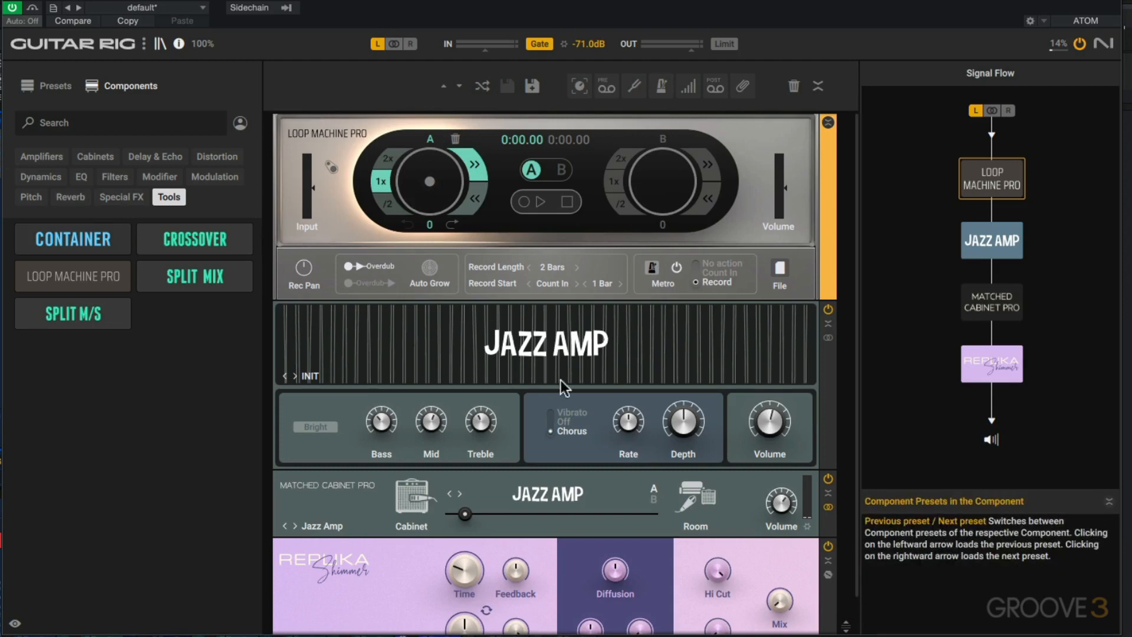
Show the Metronome in the rack and set Loop Machine Pro's metronome click mode to Record
scroll(563, 379, down, 1)
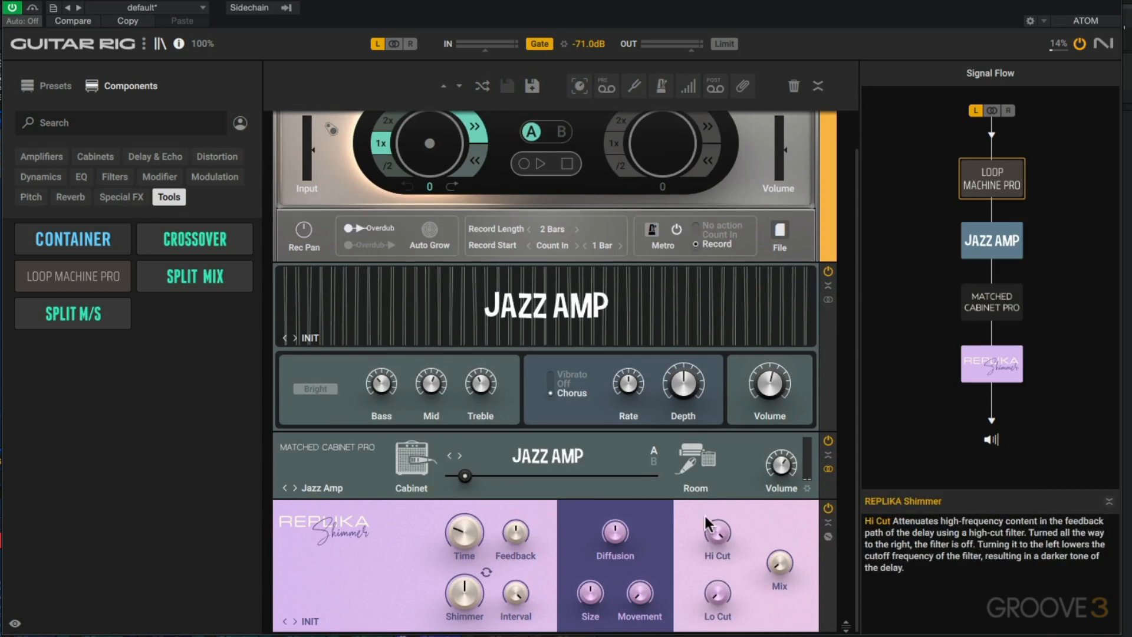
scroll(704, 513, up, 1)
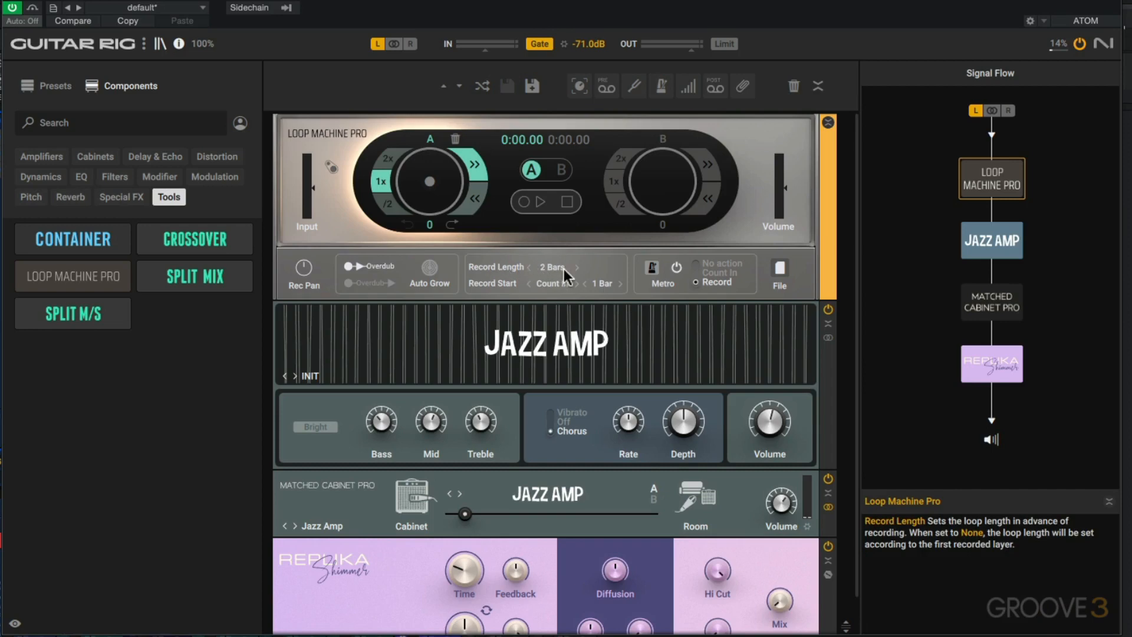
click(649, 270)
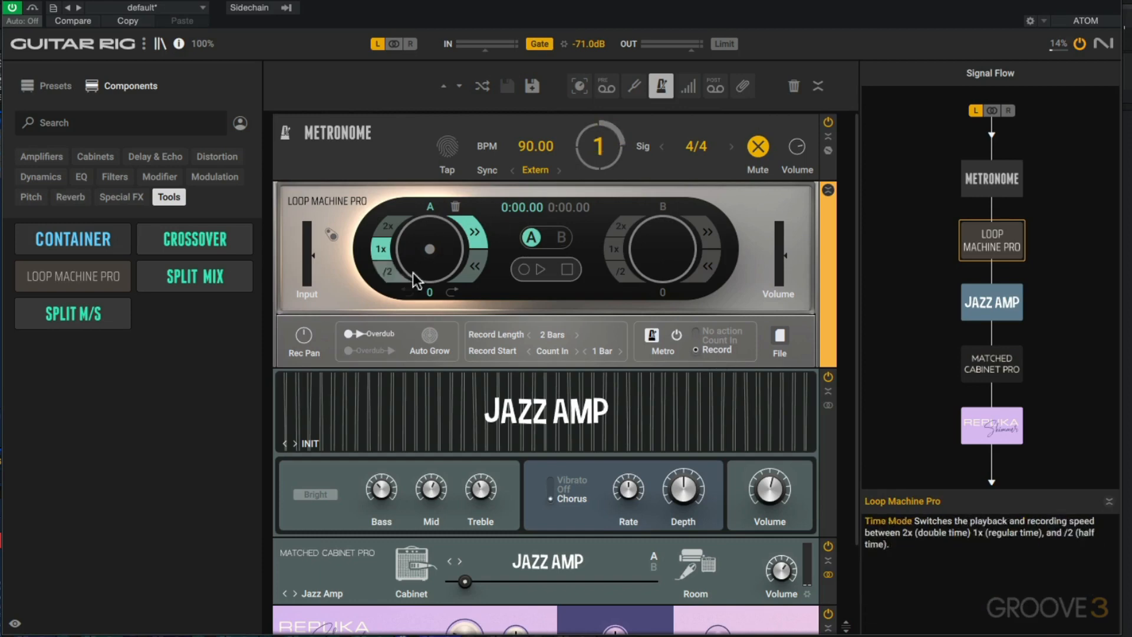
click(699, 339)
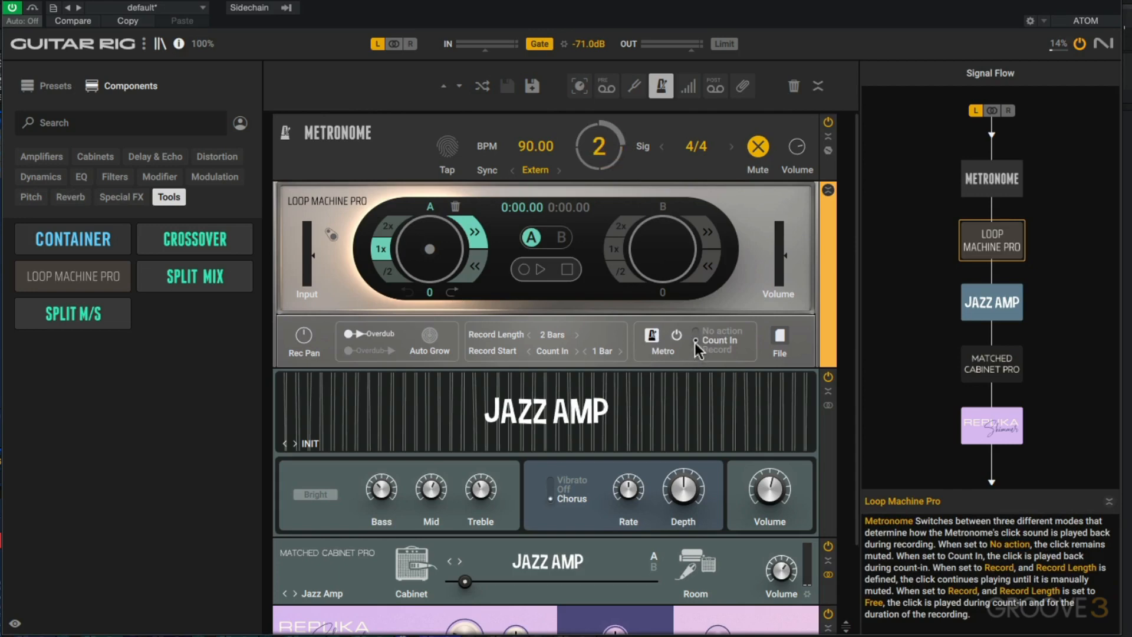
click(693, 349)
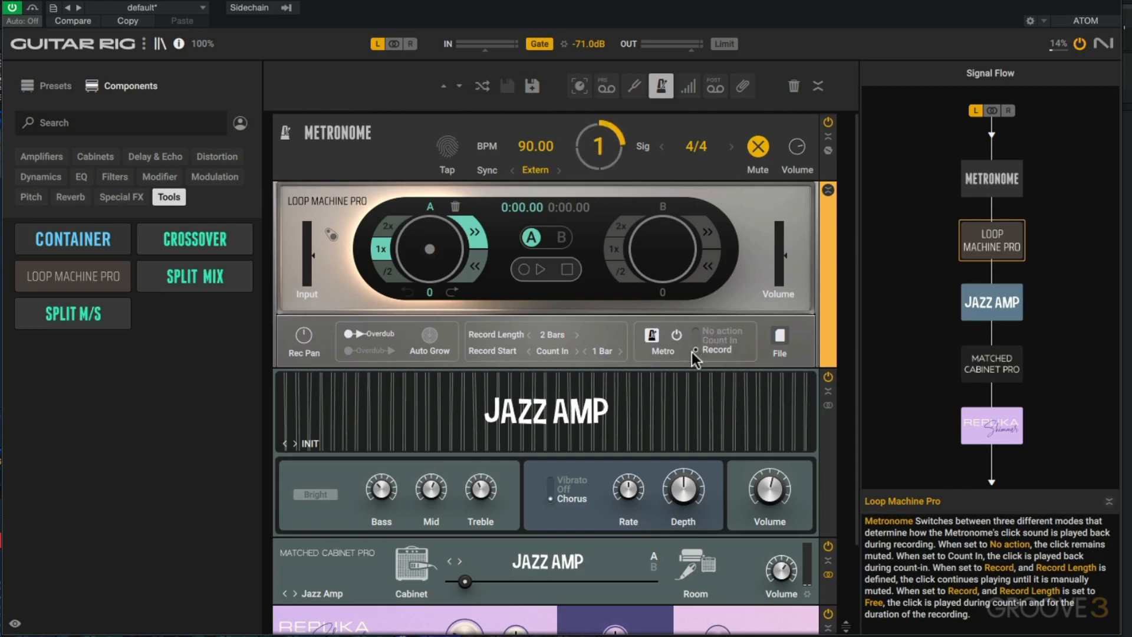
Record a two-bar base layer in loop A with a one-bar count-in, and undo its first overdub
click(430, 248)
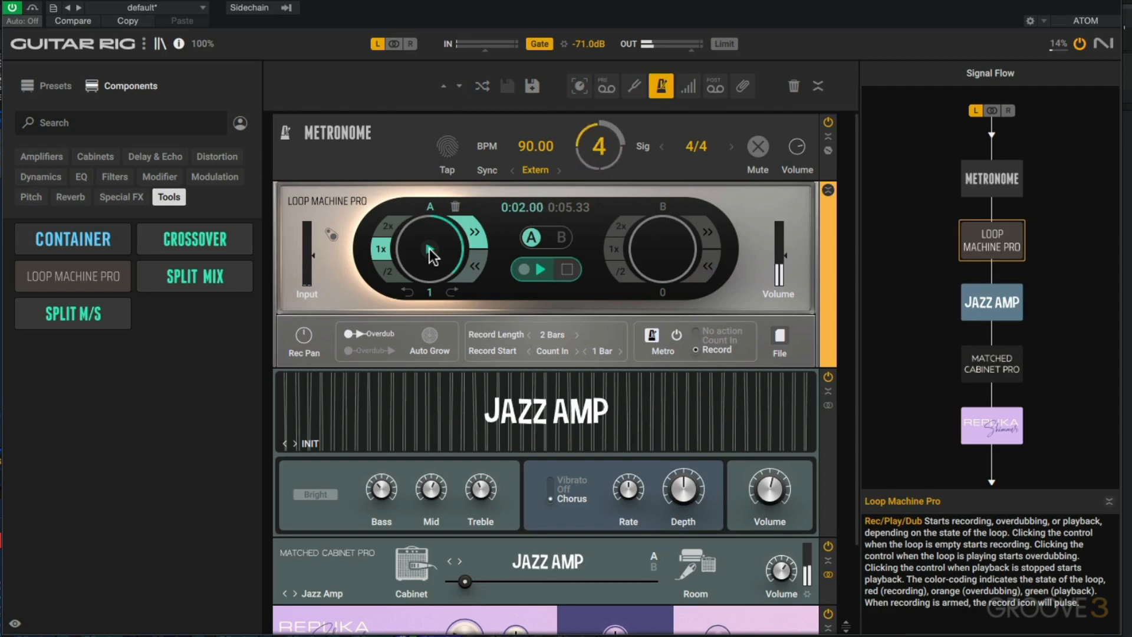
click(513, 272)
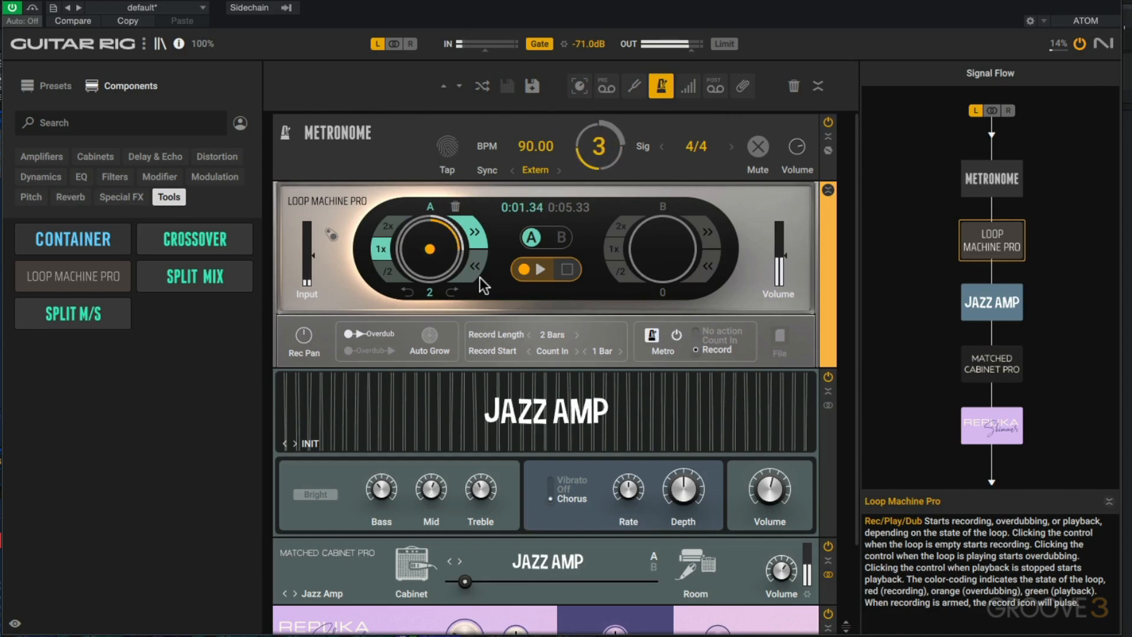
click(407, 292)
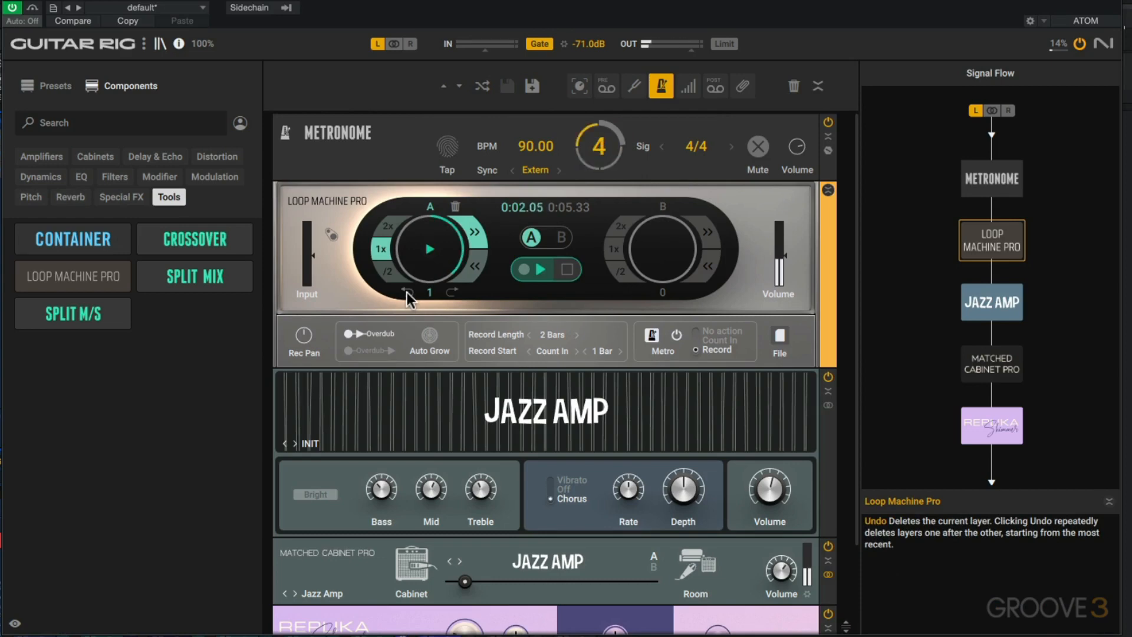
Overdub loop A up to three layers and hide the Metronome from the rack
click(518, 273)
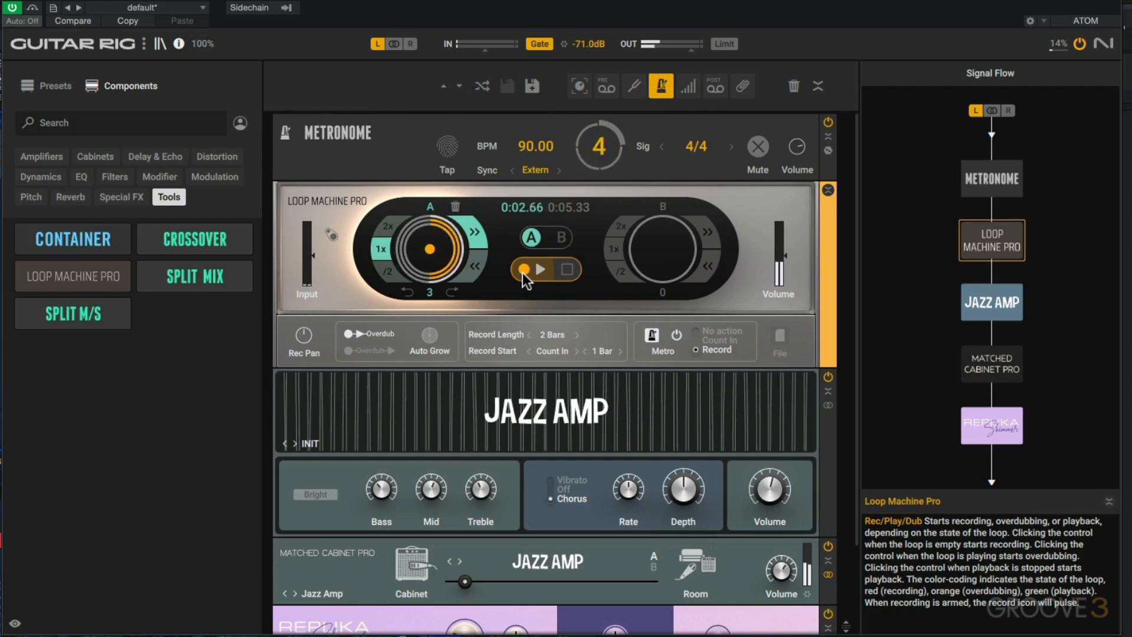
click(645, 334)
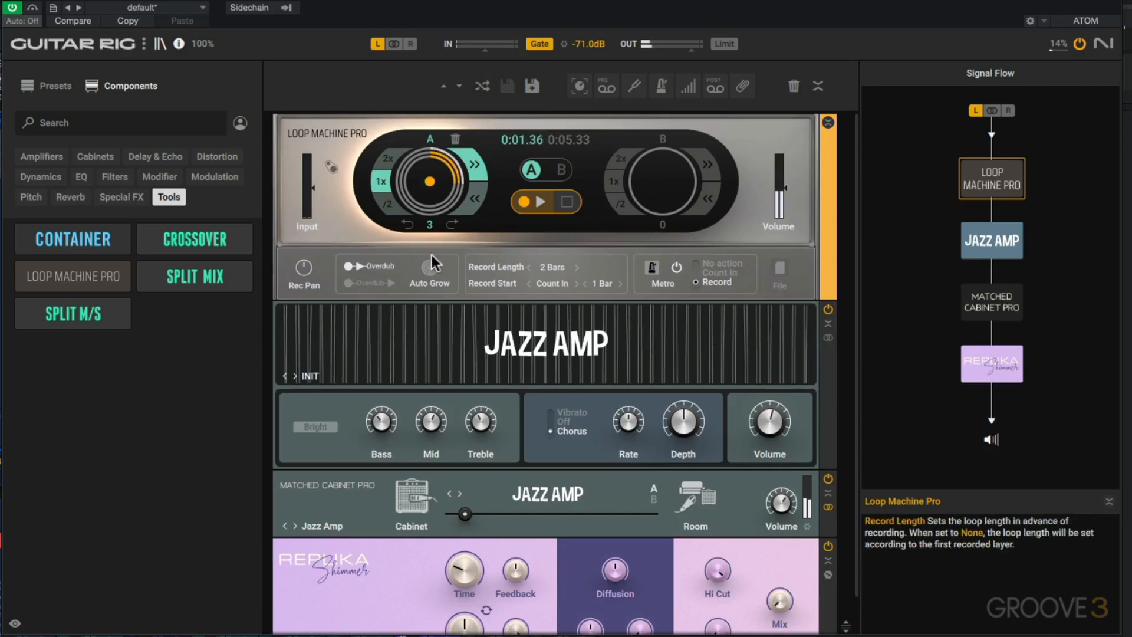
Undo loop A's two overdubbed layers and restore both of them
click(408, 221)
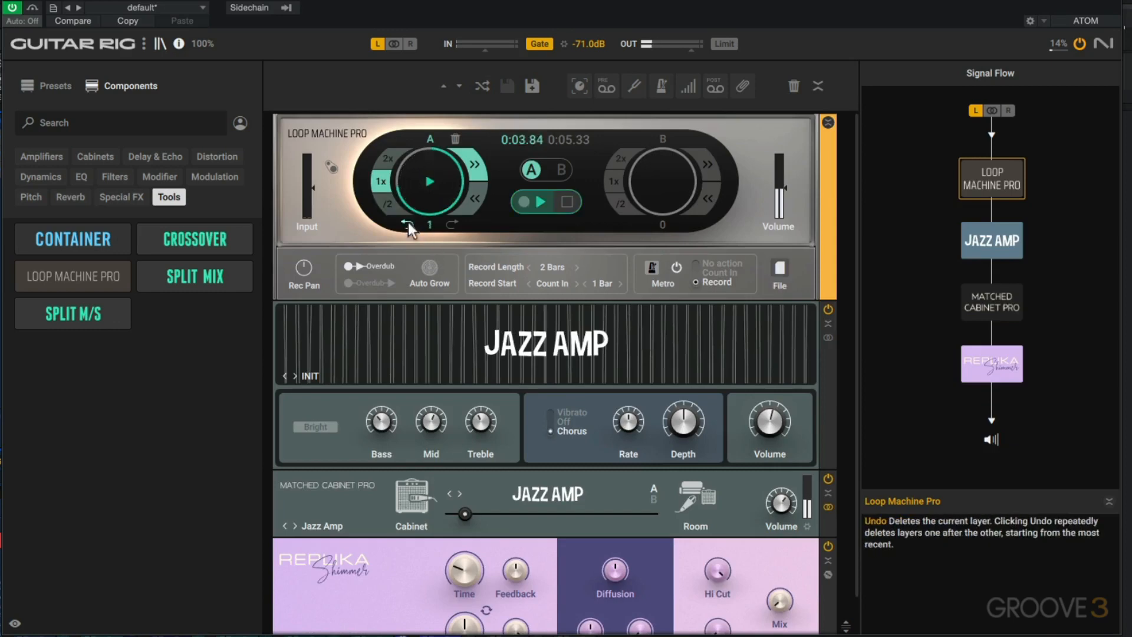
click(451, 225)
click(450, 225)
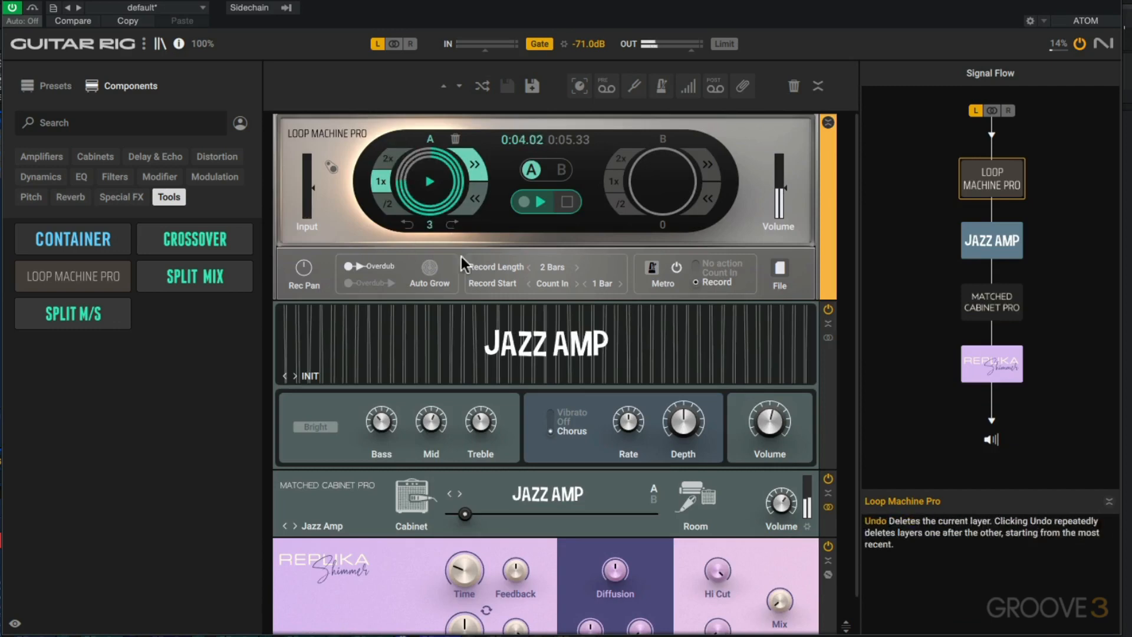
Raise the REPLIKA Shimmer mix to 33% while loop A plays
scroll(599, 356, down, 1)
scroll(599, 356, down, 1)
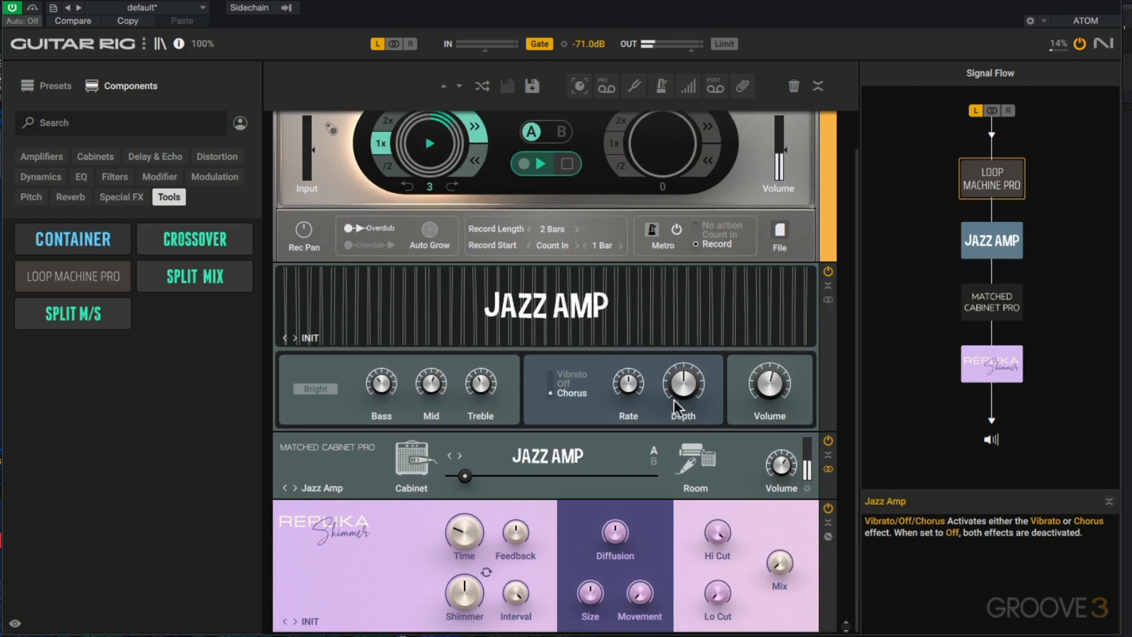
mouse_move(781, 550)
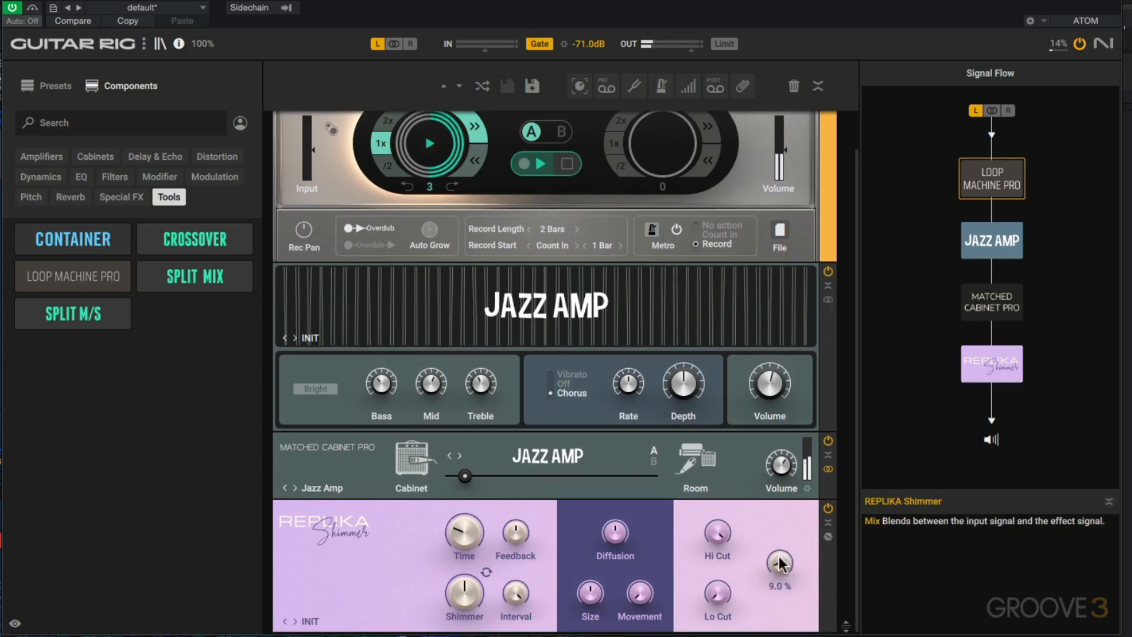
drag(779, 559, 781, 515)
drag(778, 569, 780, 538)
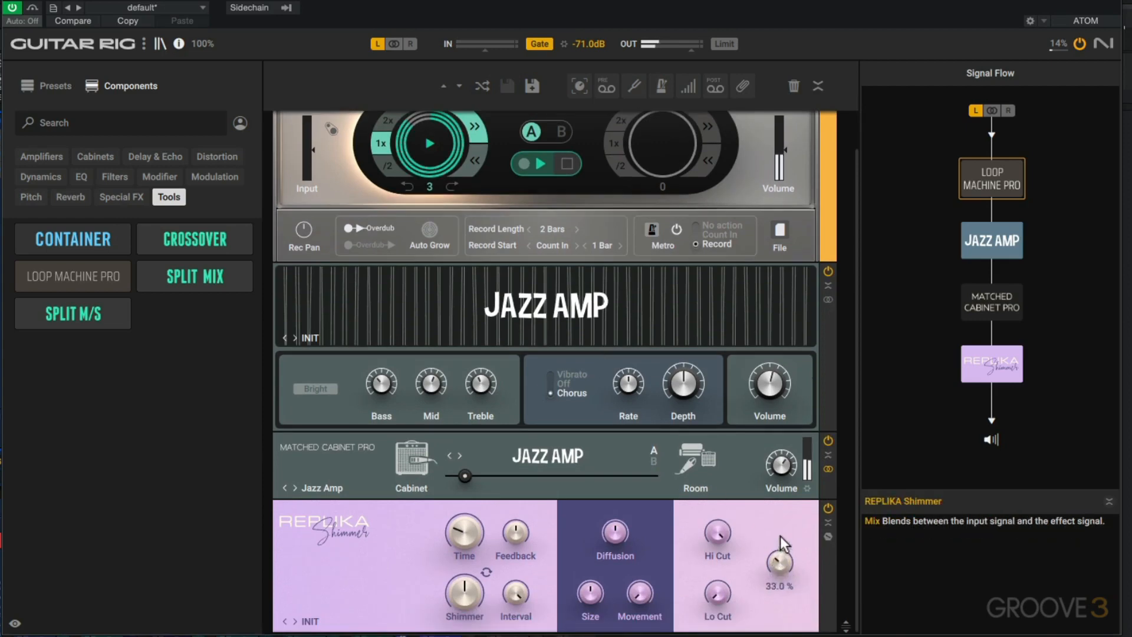
scroll(553, 497, up, 2)
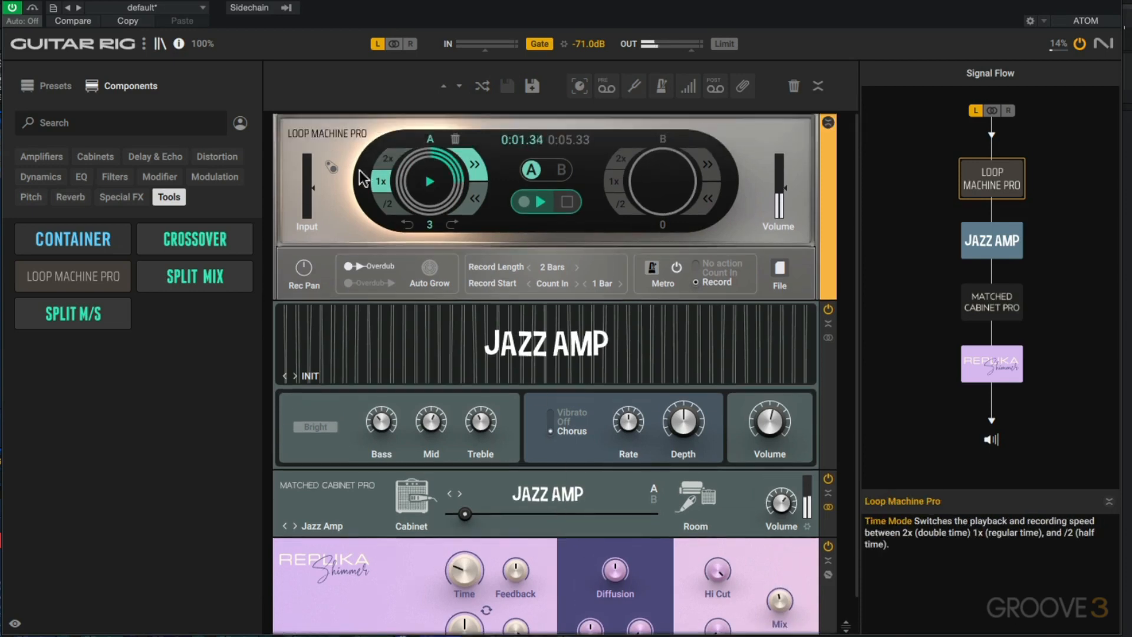
Strip loop A back to its base layer during playback and bring both overdubs back, with the raised shimmer mix
click(407, 224)
click(407, 223)
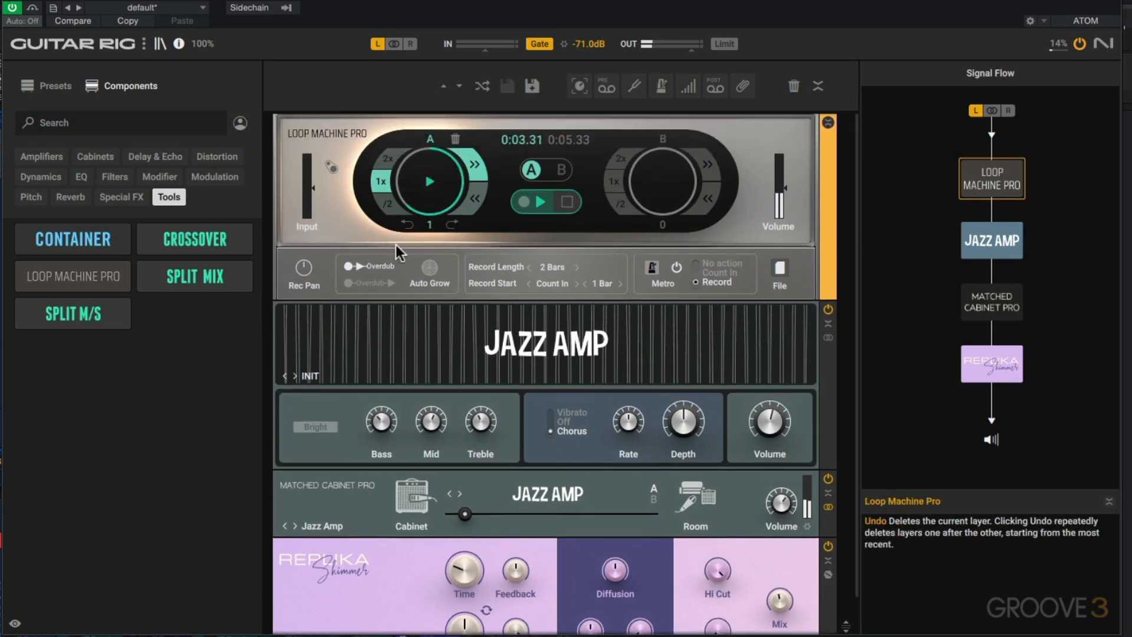
click(450, 224)
click(450, 224)
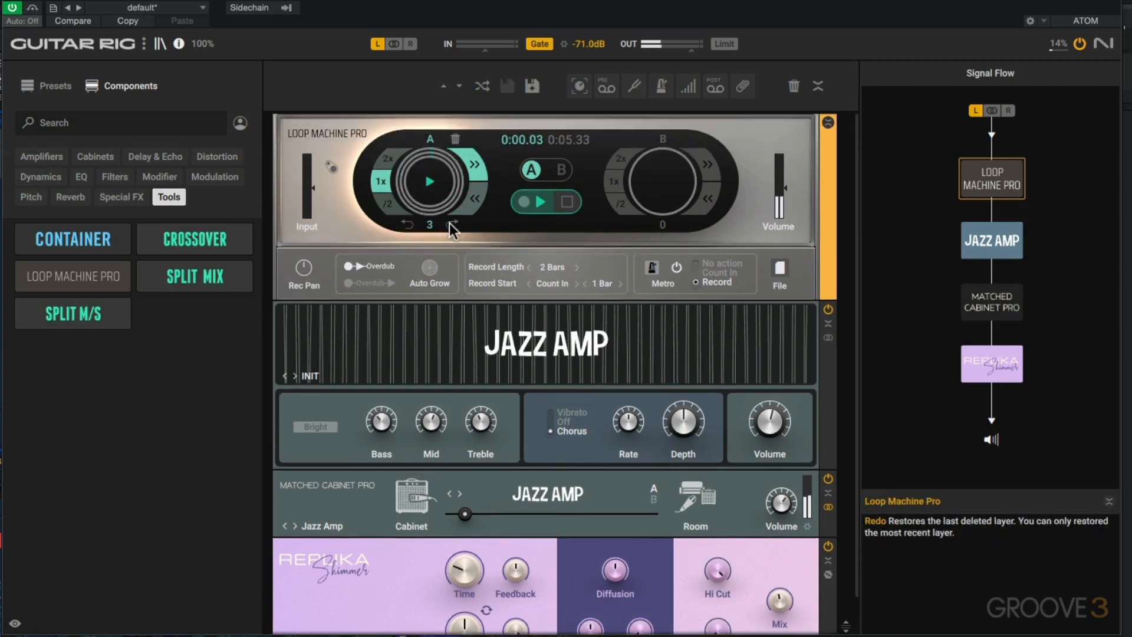
Play loop A in reverse at half speed, with the REPLIKA Shimmer mix lowered to about 19%
click(475, 199)
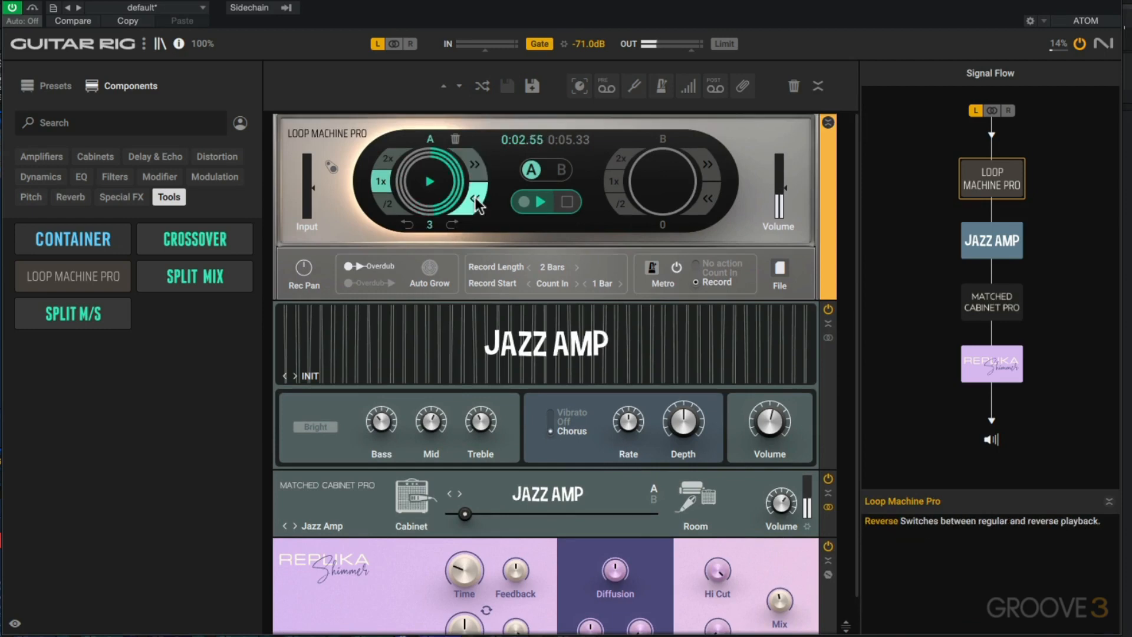
drag(779, 602, 777, 623)
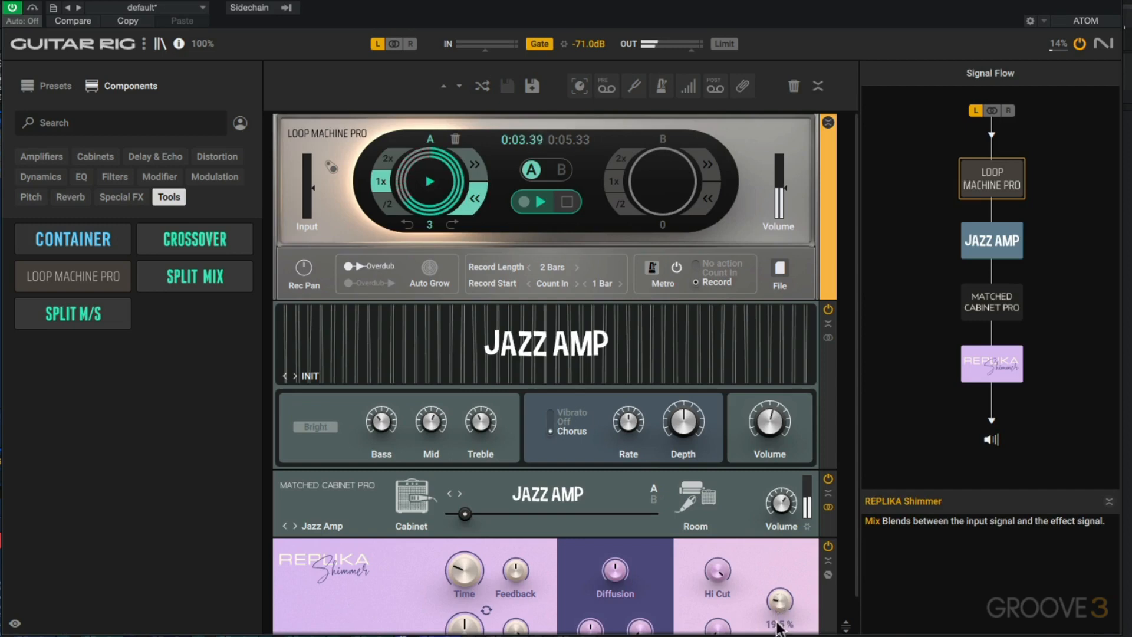
click(388, 205)
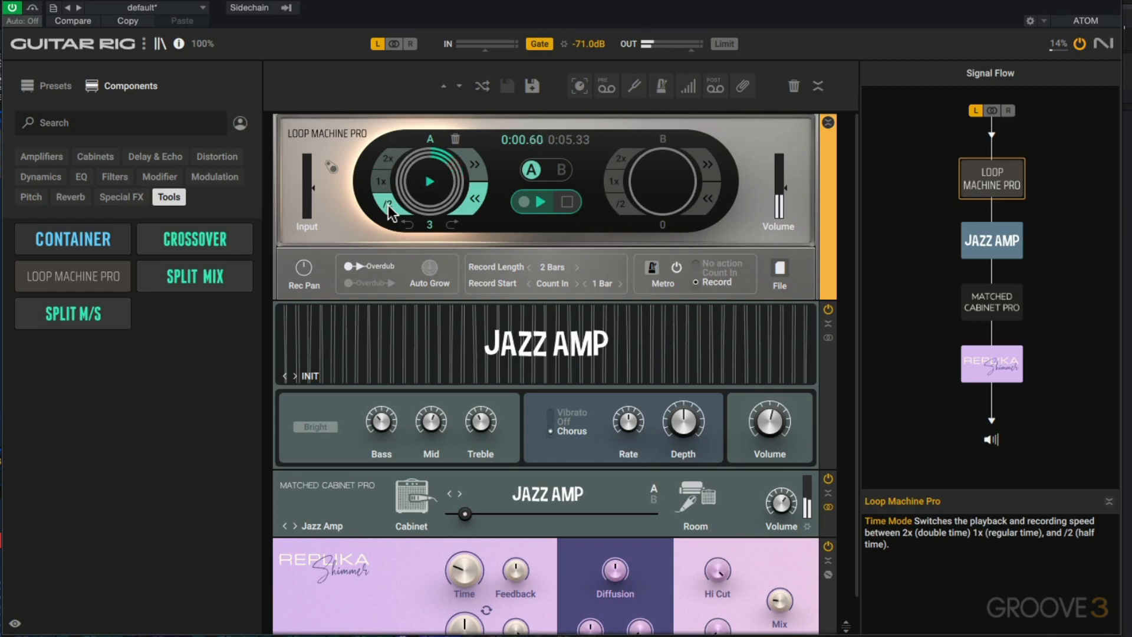
Return loop A to forward playback at 1x speed and stop it
click(477, 200)
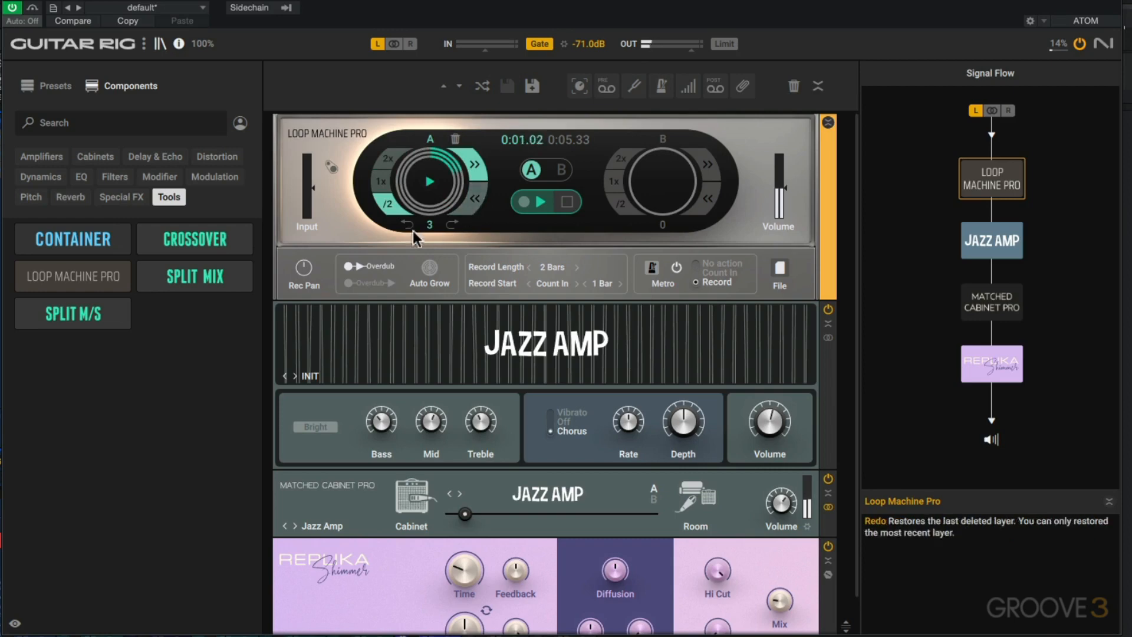
click(382, 181)
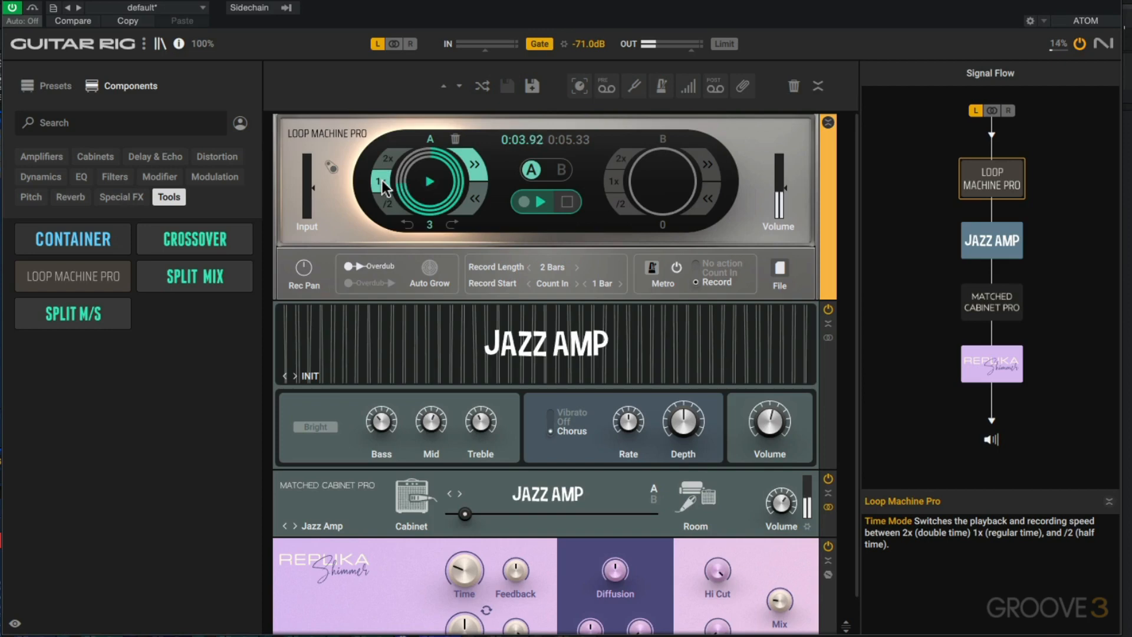
click(567, 204)
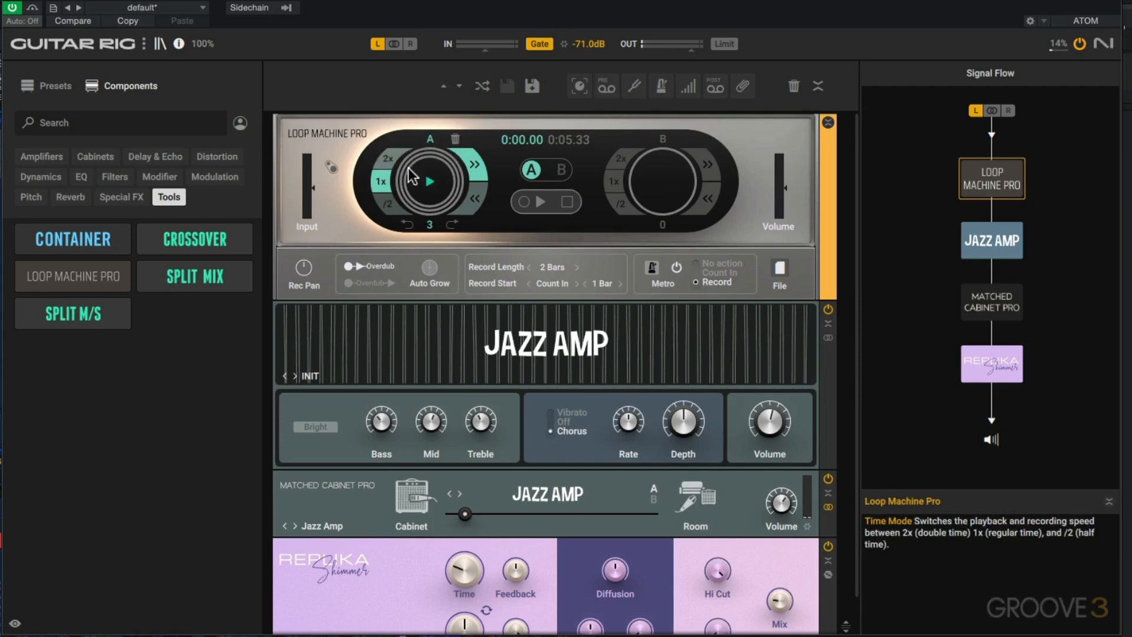
Record a two-bar base layer in loop B, and undo its first overdub
click(560, 170)
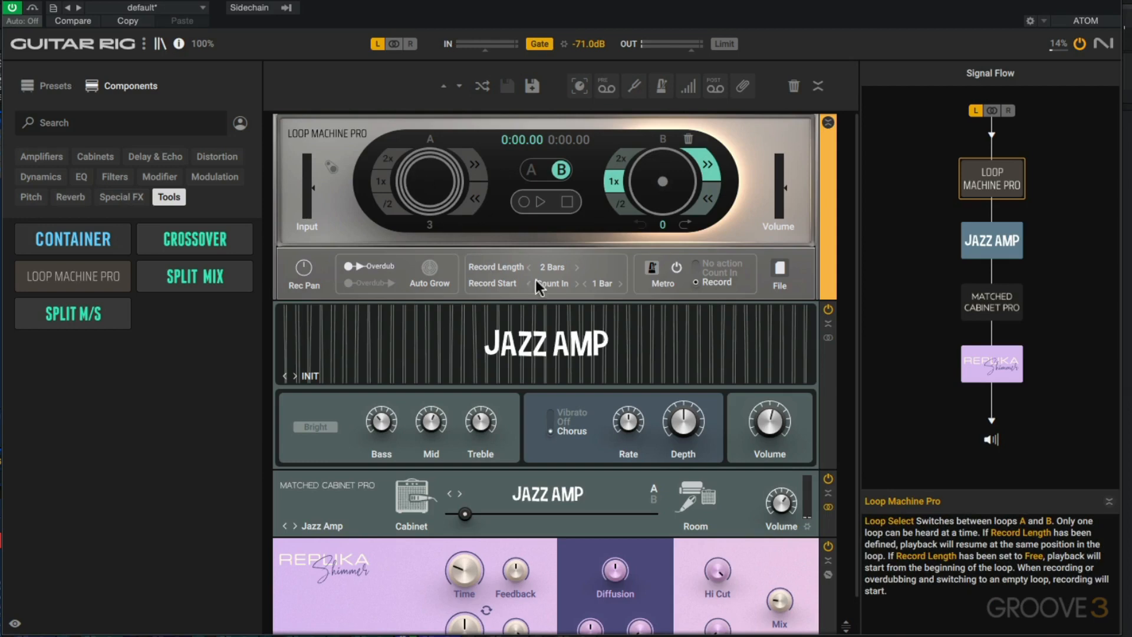
click(664, 182)
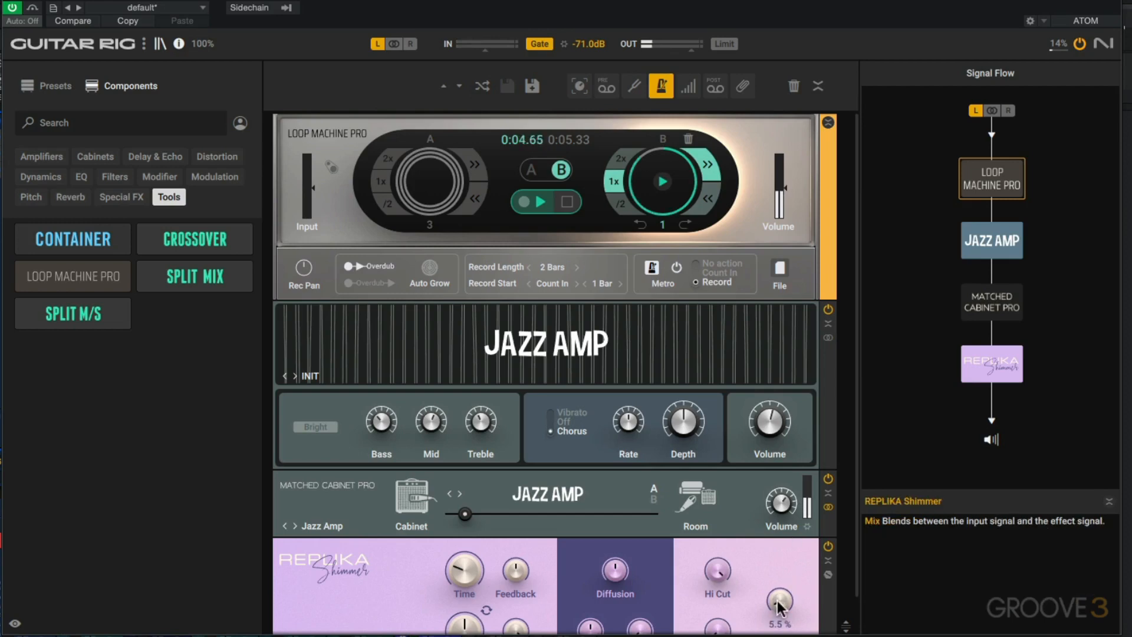
click(524, 201)
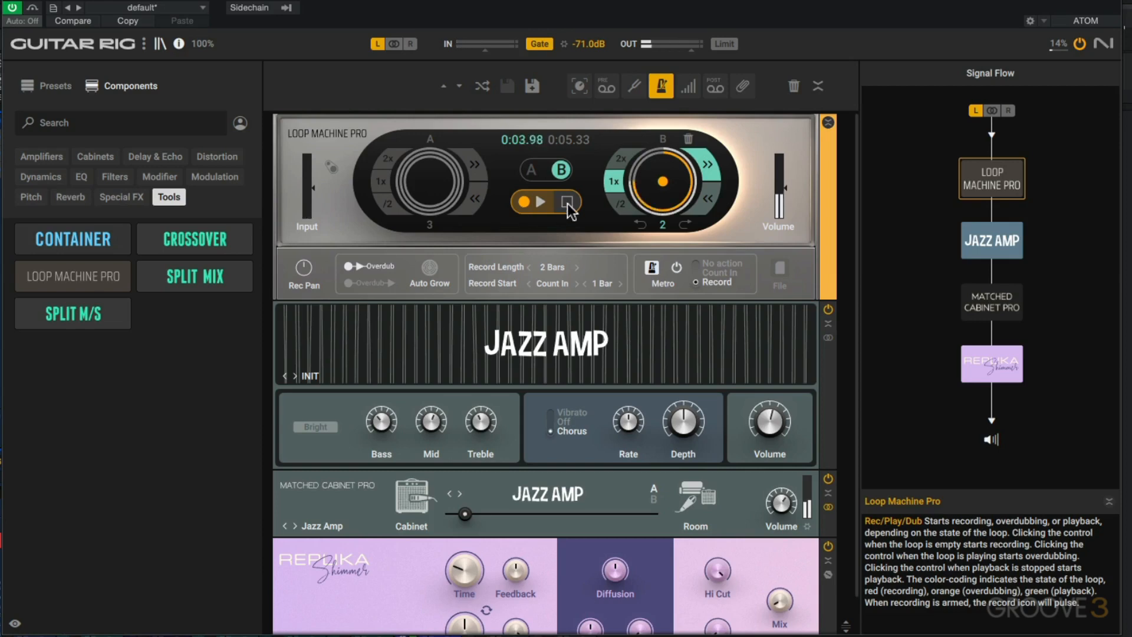
click(637, 223)
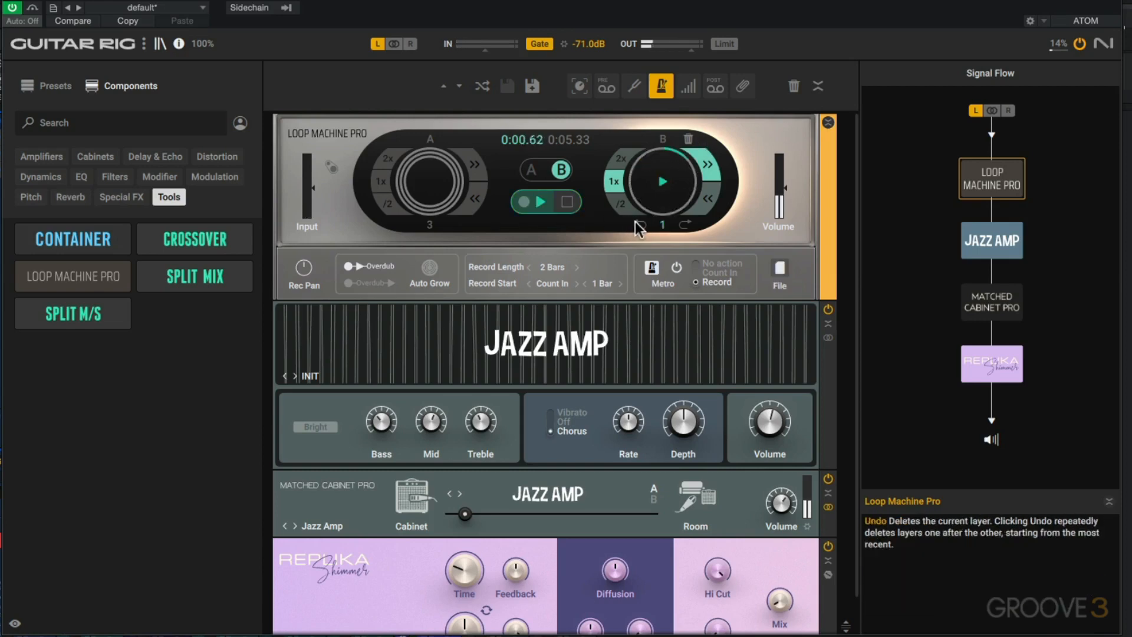
Overdub a second layer onto loop B, return it to playback and hide the Metronome
click(522, 203)
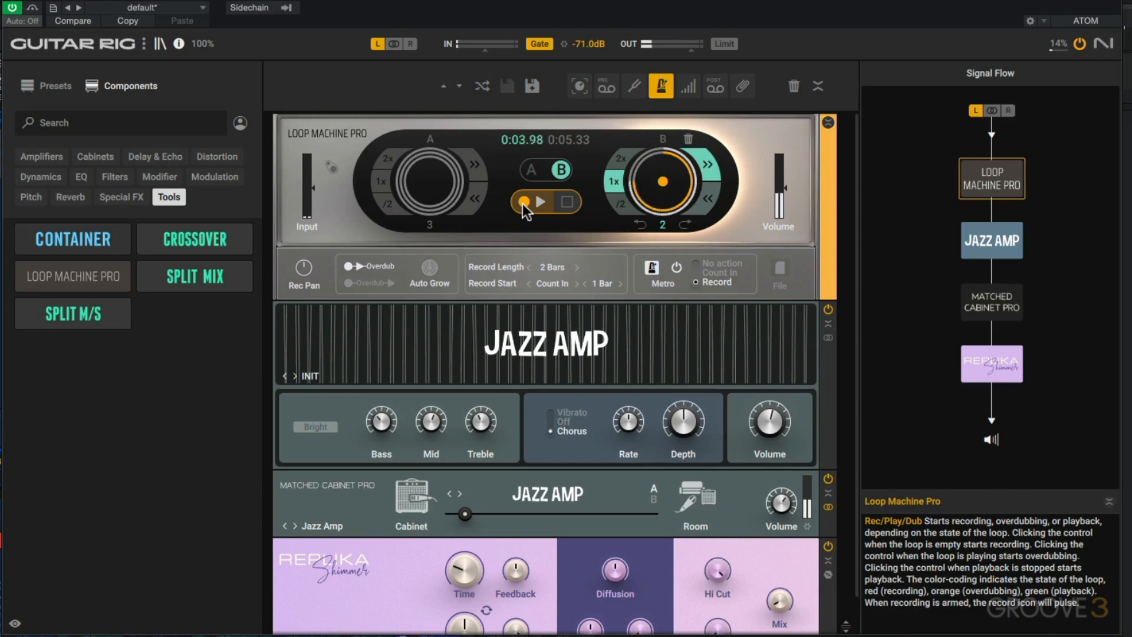
click(523, 204)
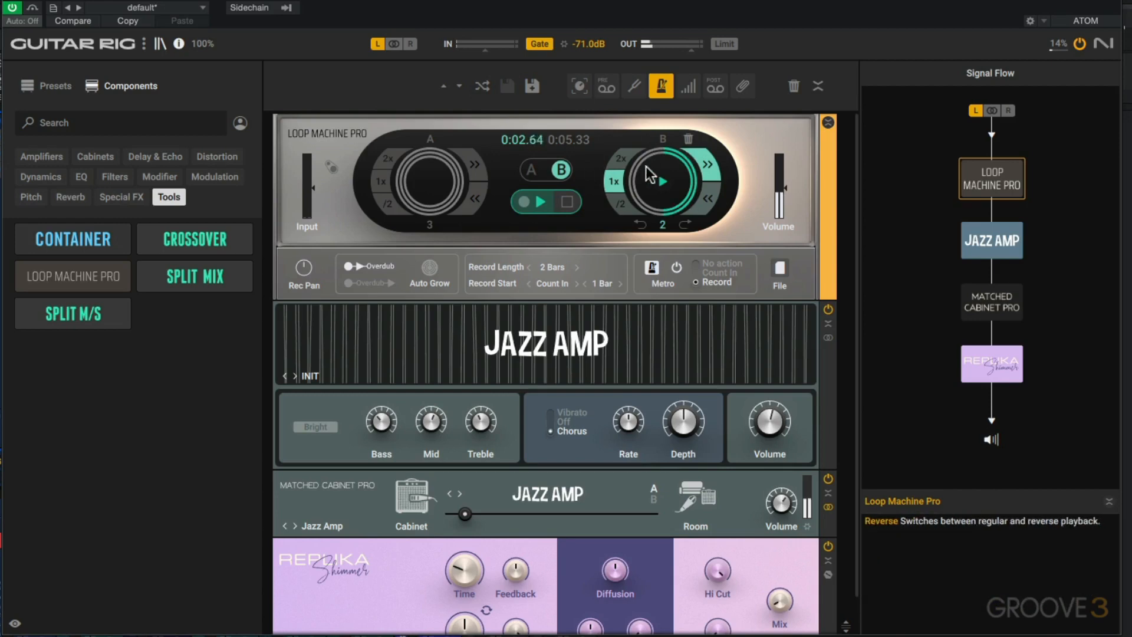
click(652, 266)
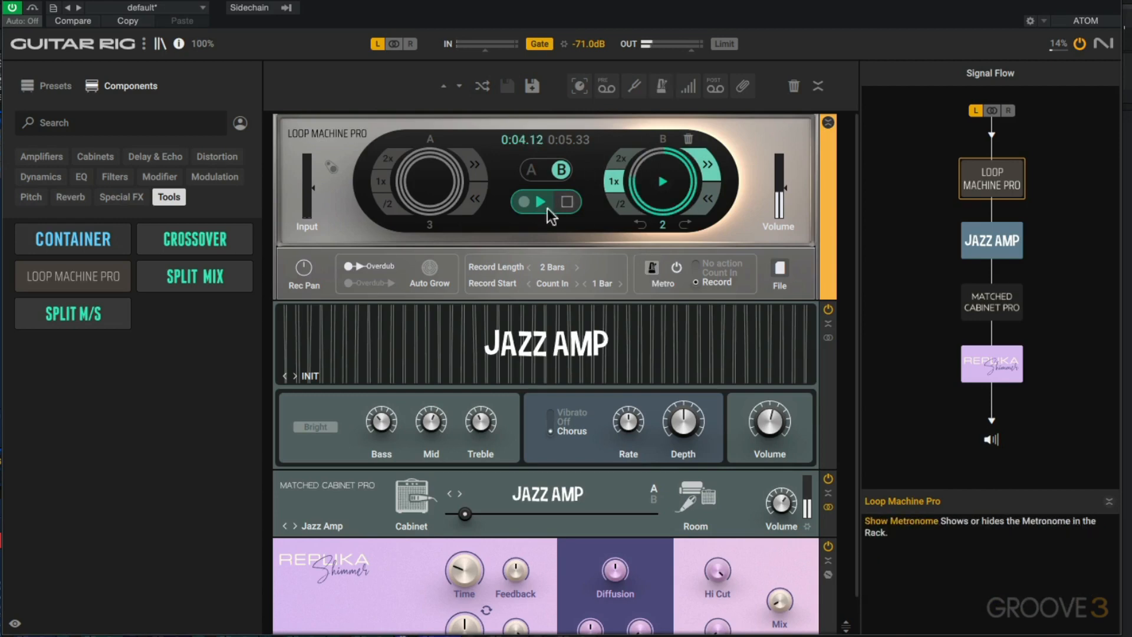
Alternate playback between loops A and B, ending on loop A, with the REPLIKA Shimmer mix at about 18% for loop B
click(531, 170)
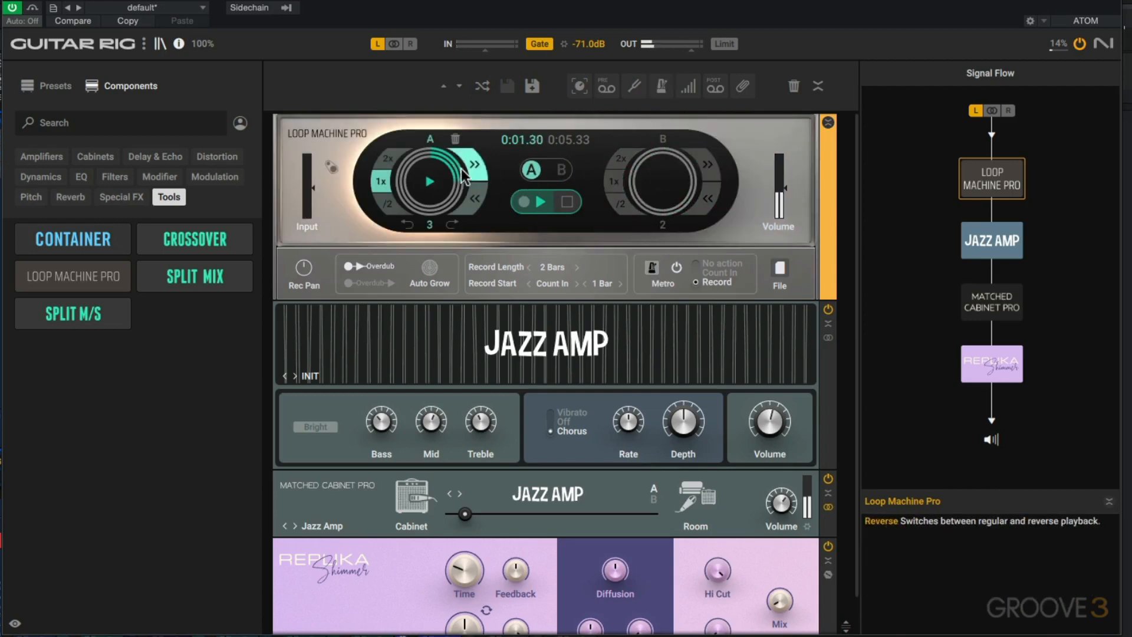
click(560, 169)
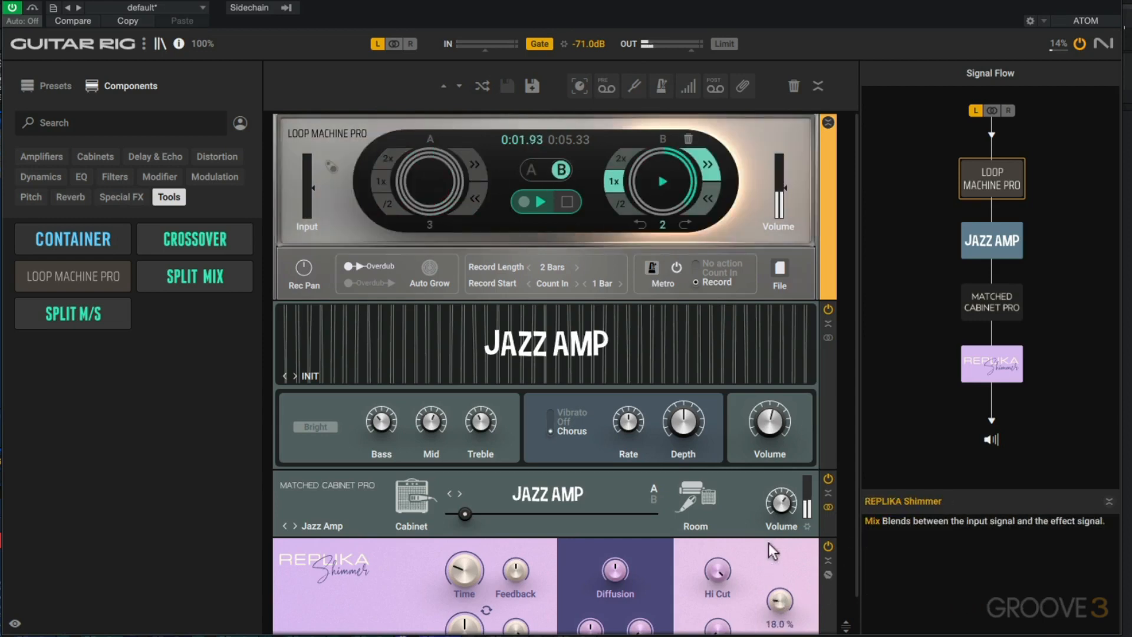
click(530, 169)
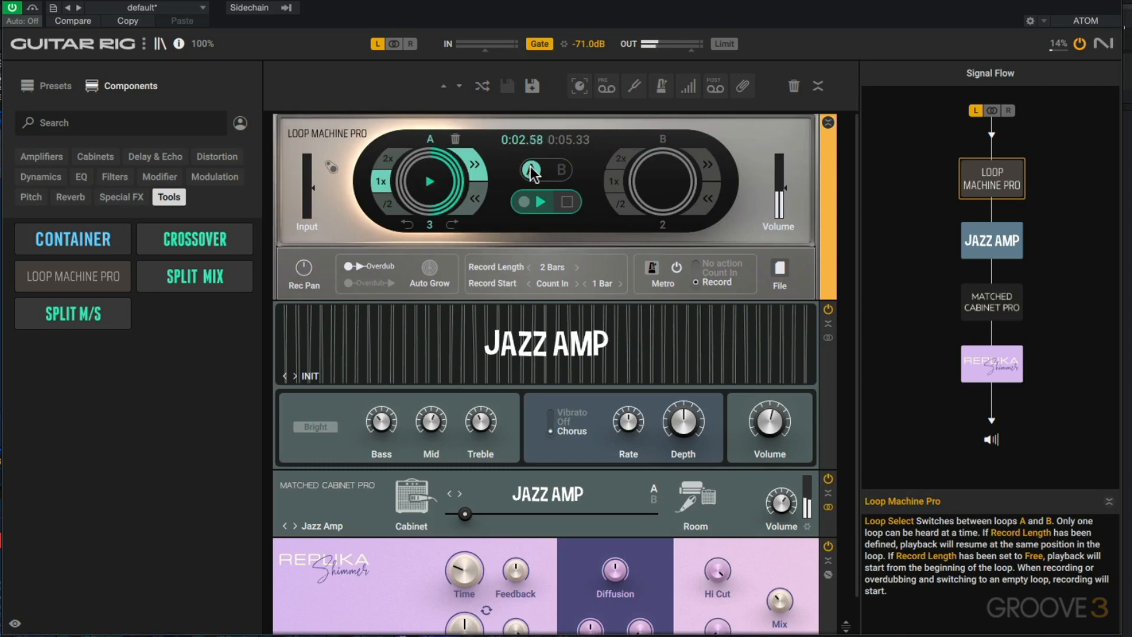
Audition loops A and B in reverse, and stop playback on loop B
click(476, 199)
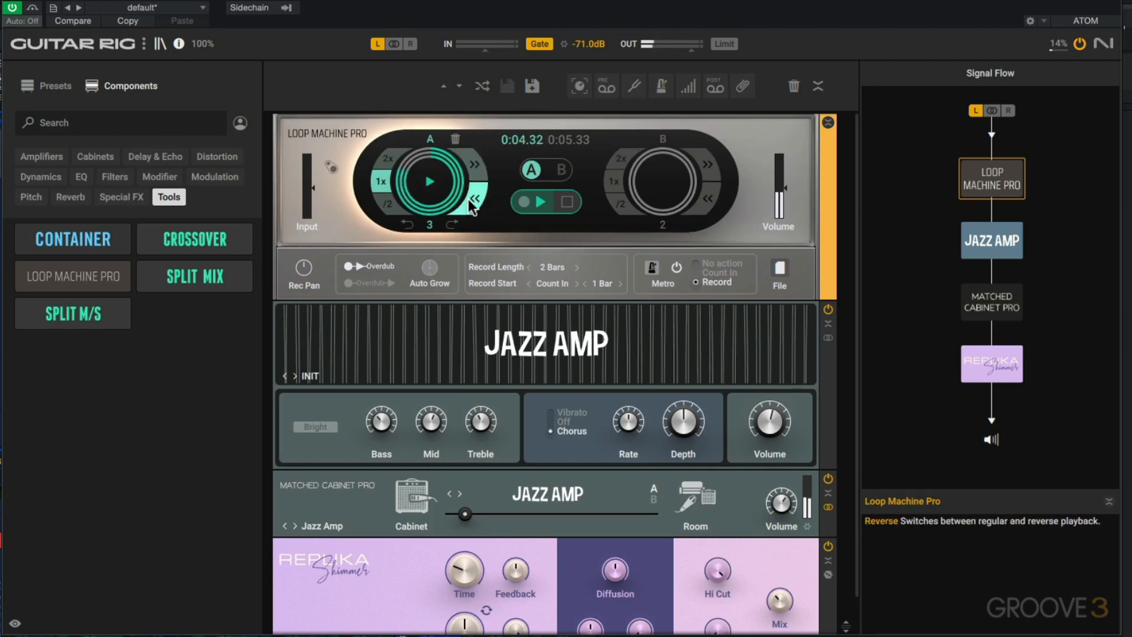
click(560, 169)
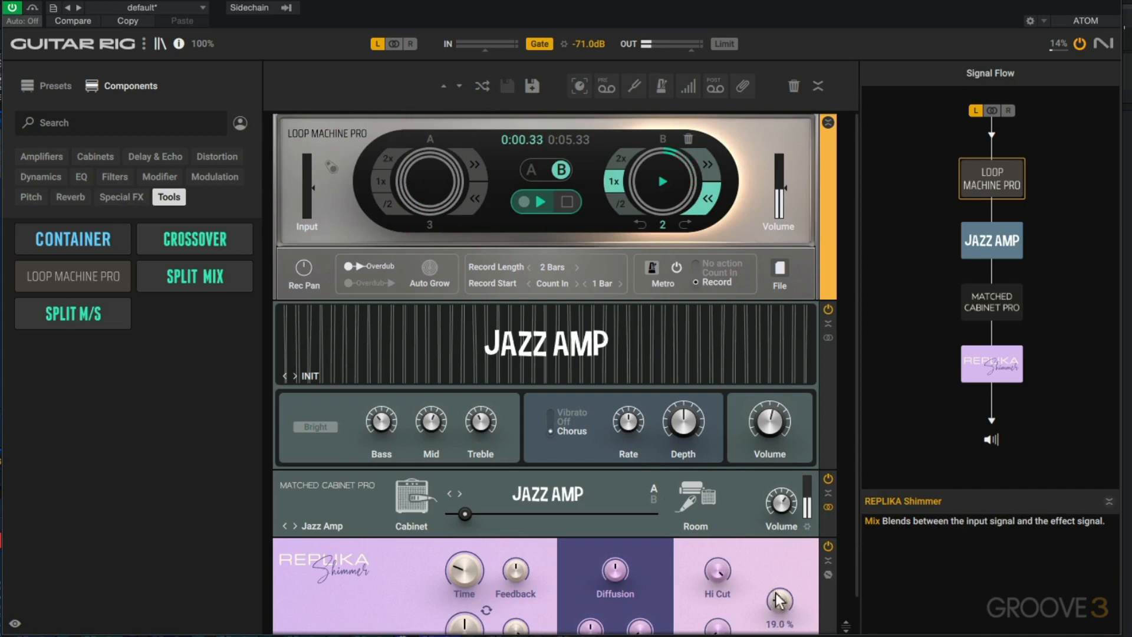
click(566, 206)
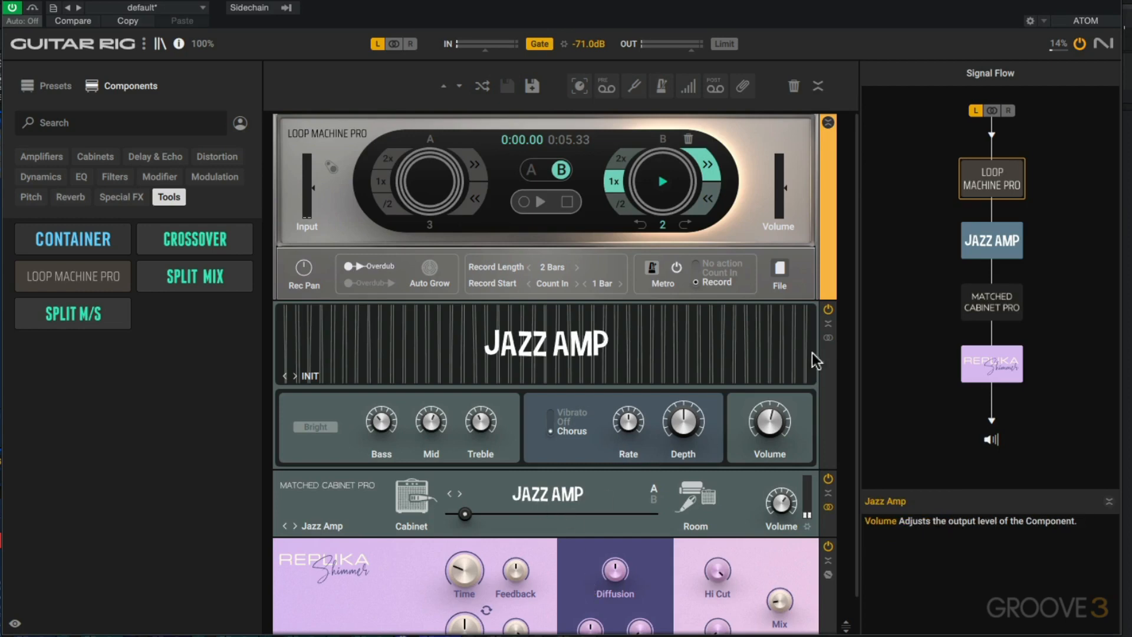
Review Loop Machine Pro's file open, save and loop export options
click(785, 267)
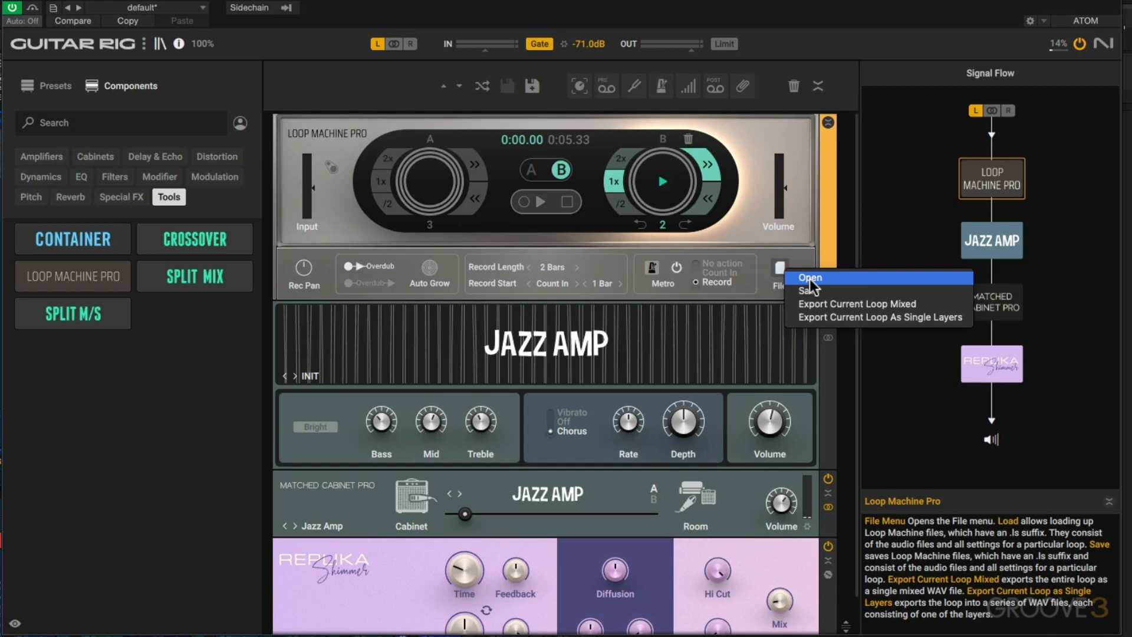
click(765, 118)
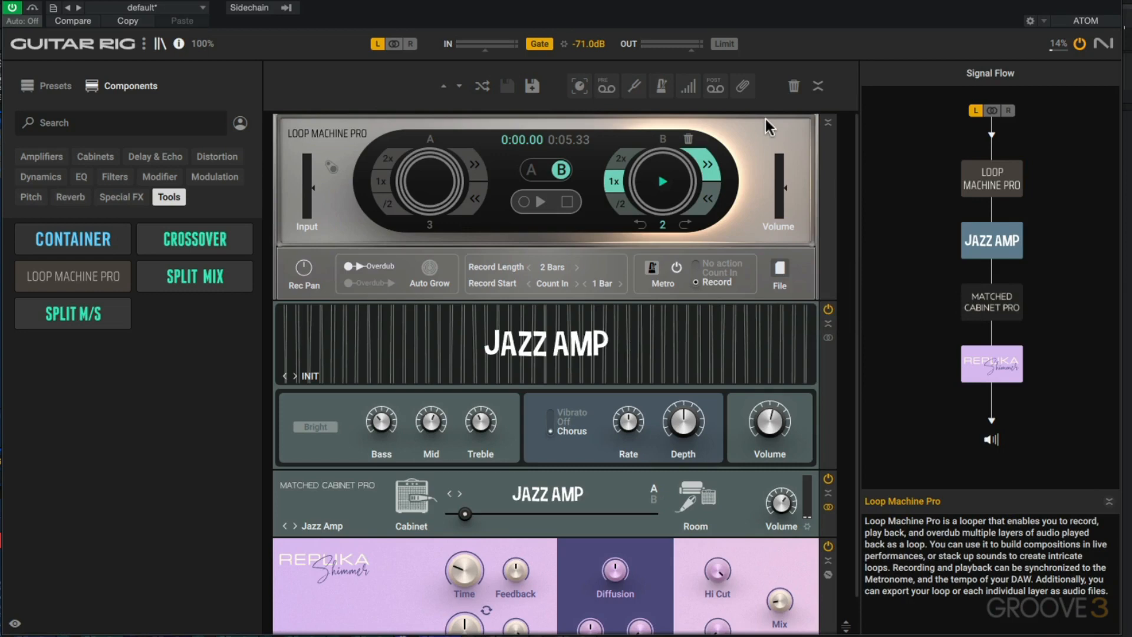